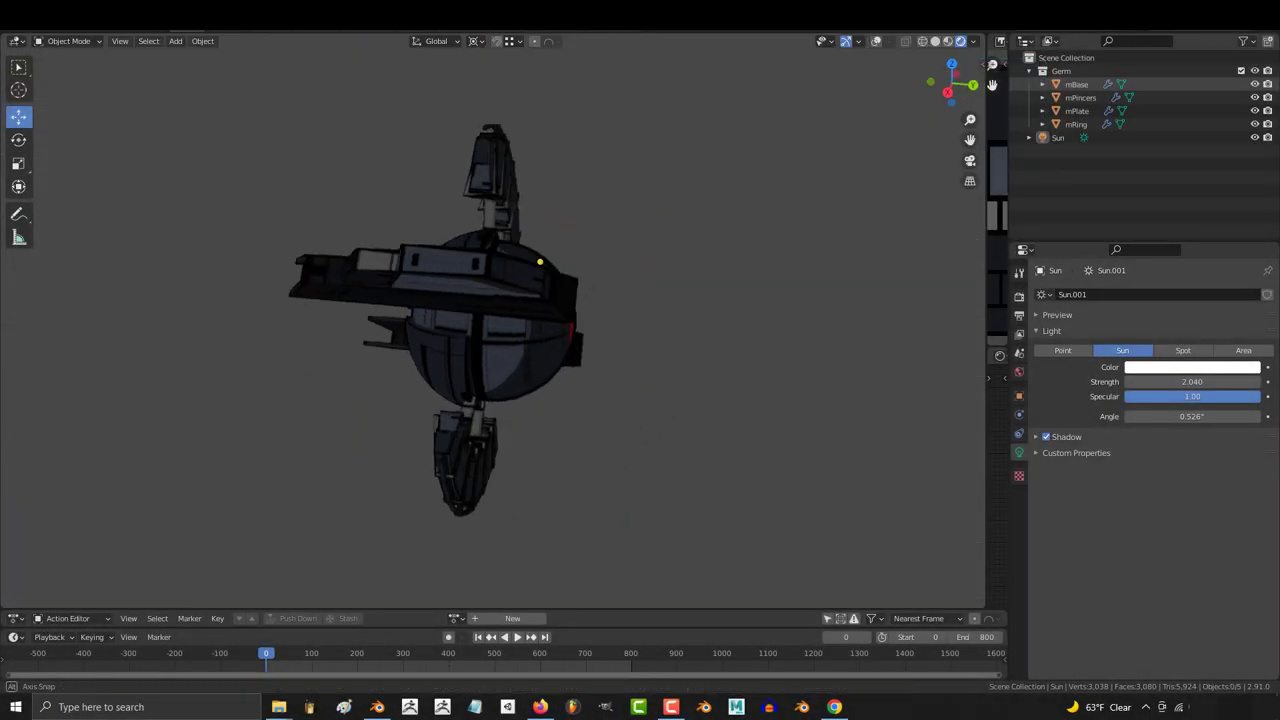
Orbit around the Basic Germ 'Grunt-Enemy' model and display it as a wireframe.
middle_click_drag(490, 320, 600, 300)
key("shift+z")
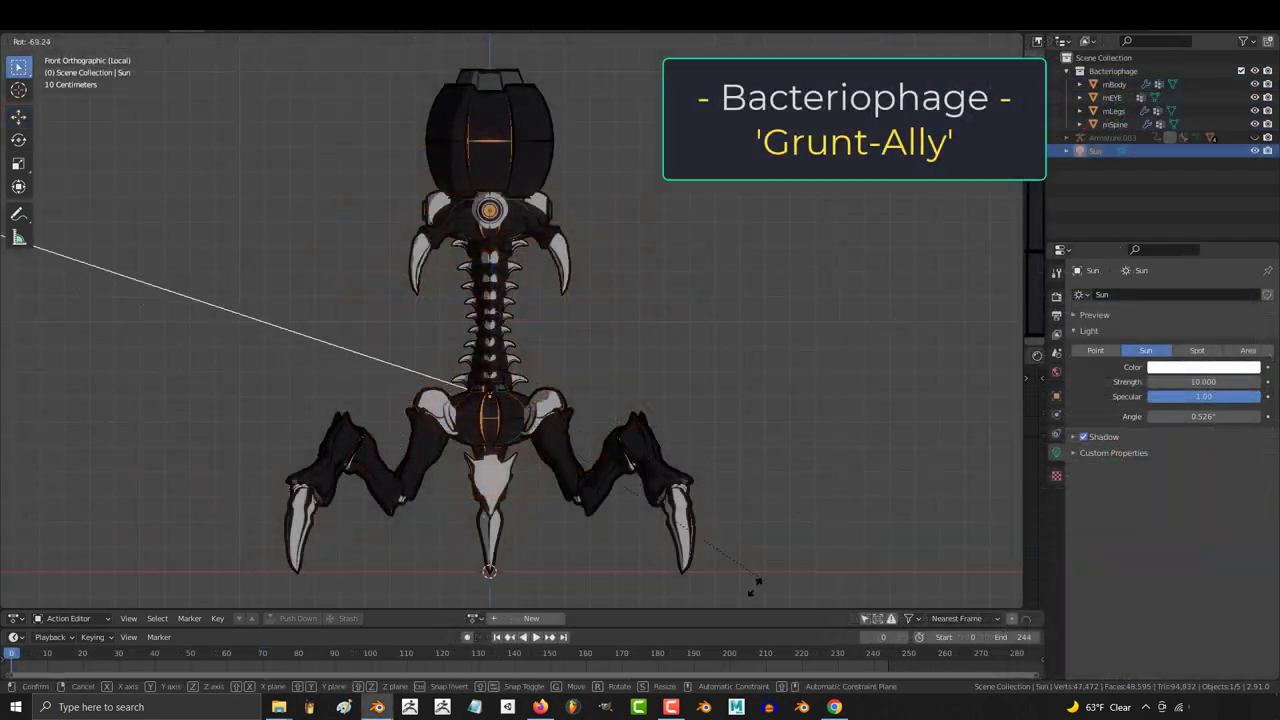
View the Bacteriophage from the top, then orbit around it as it animates in wireframe and pose views.
key("KP_7")
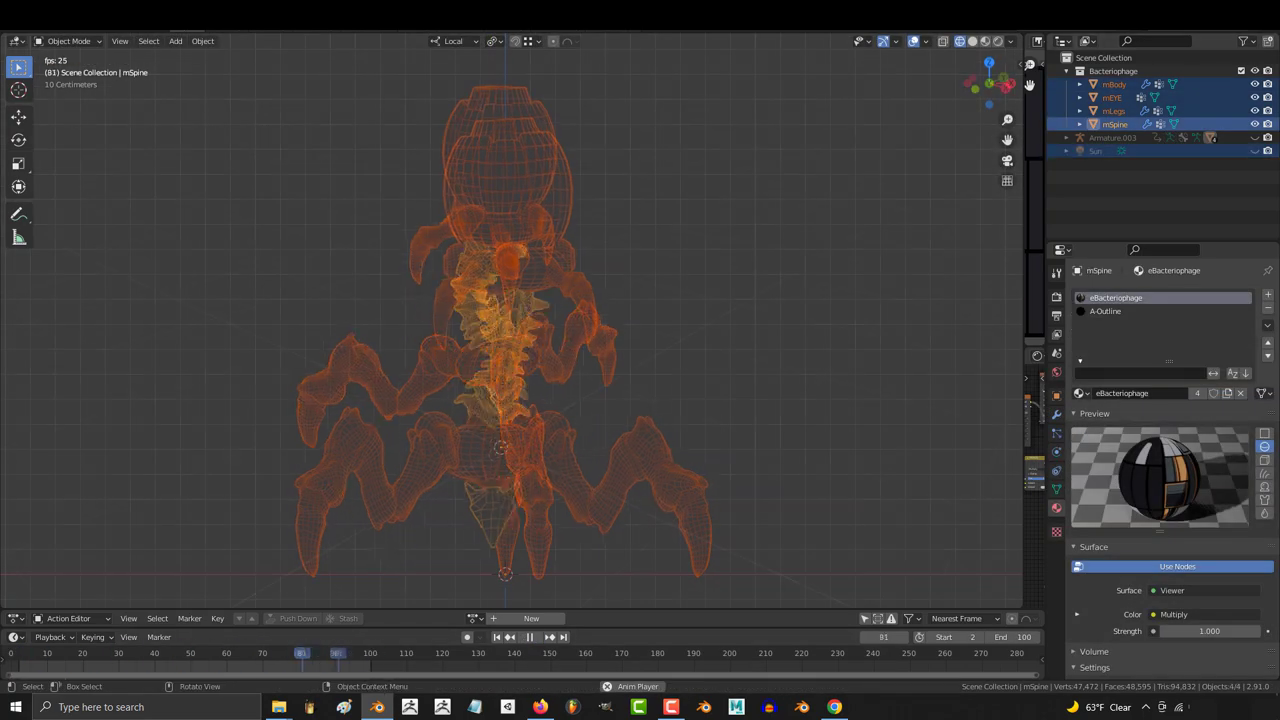
mouse_move(512, 330)
middle_mouse_down()
mouse_move(560, 300)
mouse_move(470, 330)
middle_mouse_up()
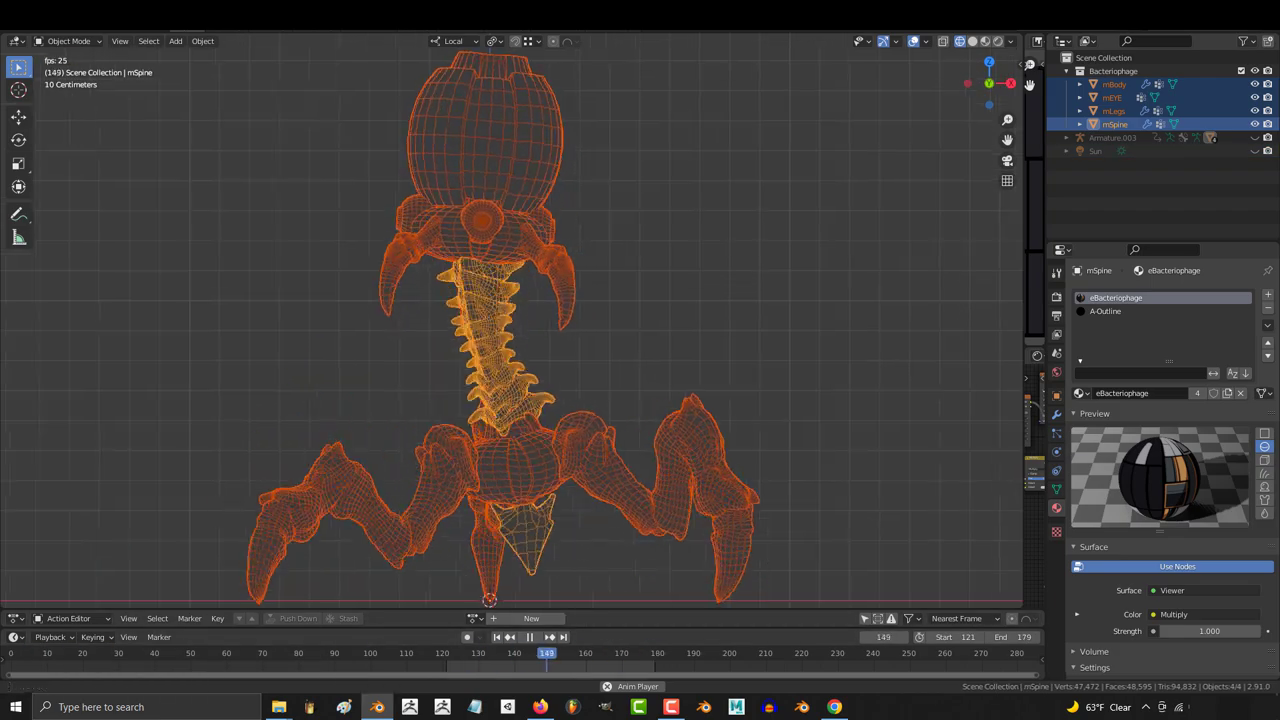
mouse_move(512, 330)
middle_mouse_down()
mouse_move(560, 330)
mouse_move(540, 390)
middle_mouse_up()
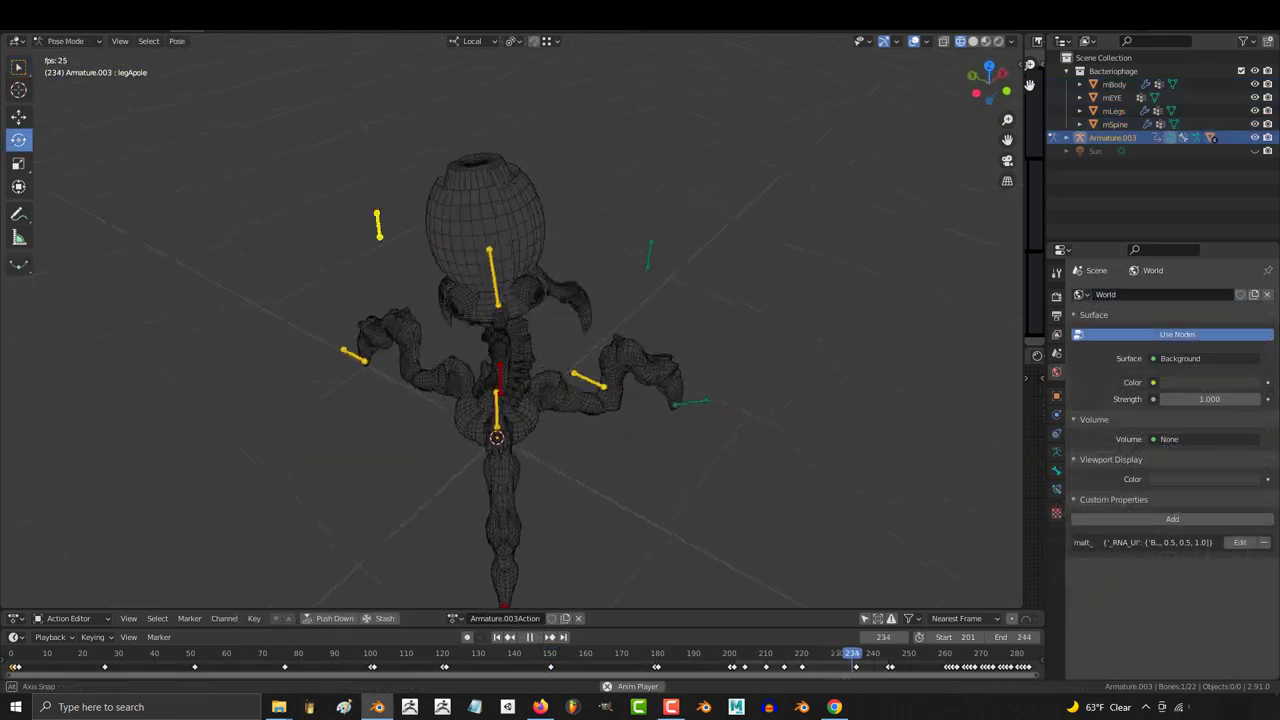
middle_click_drag(512, 330, 540, 340)
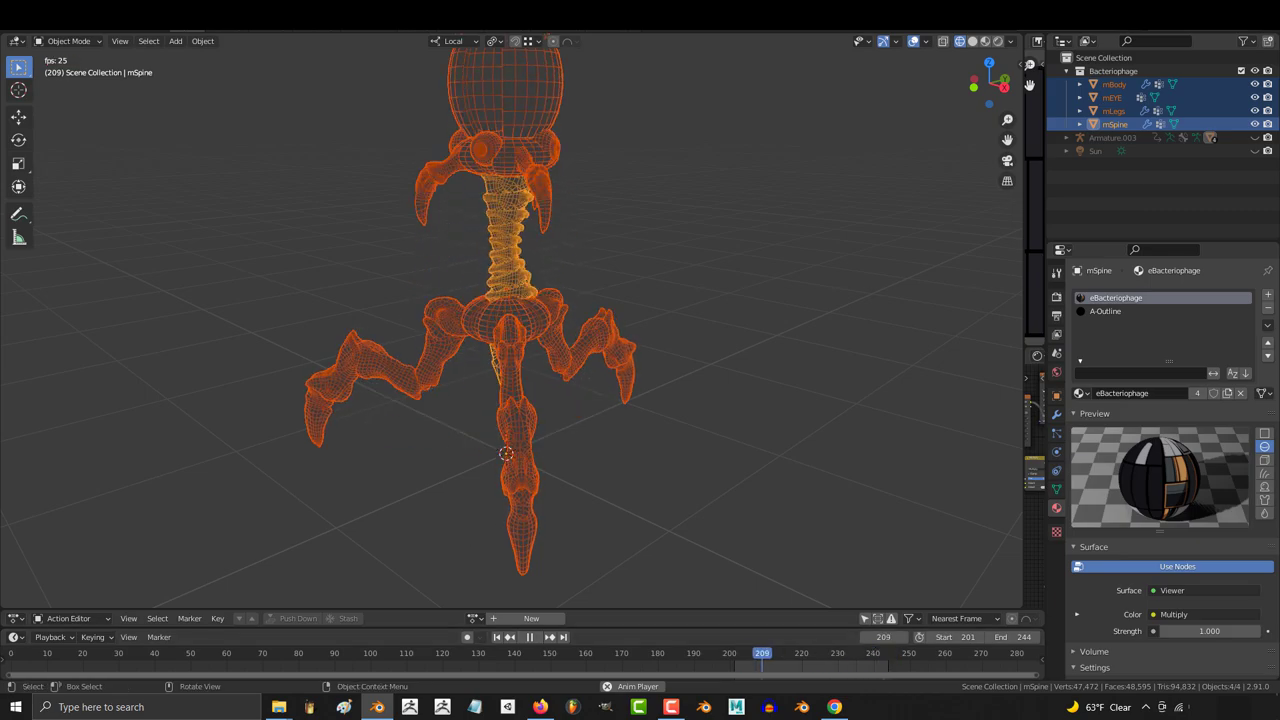
middle_click_drag(512, 330, 540, 340)
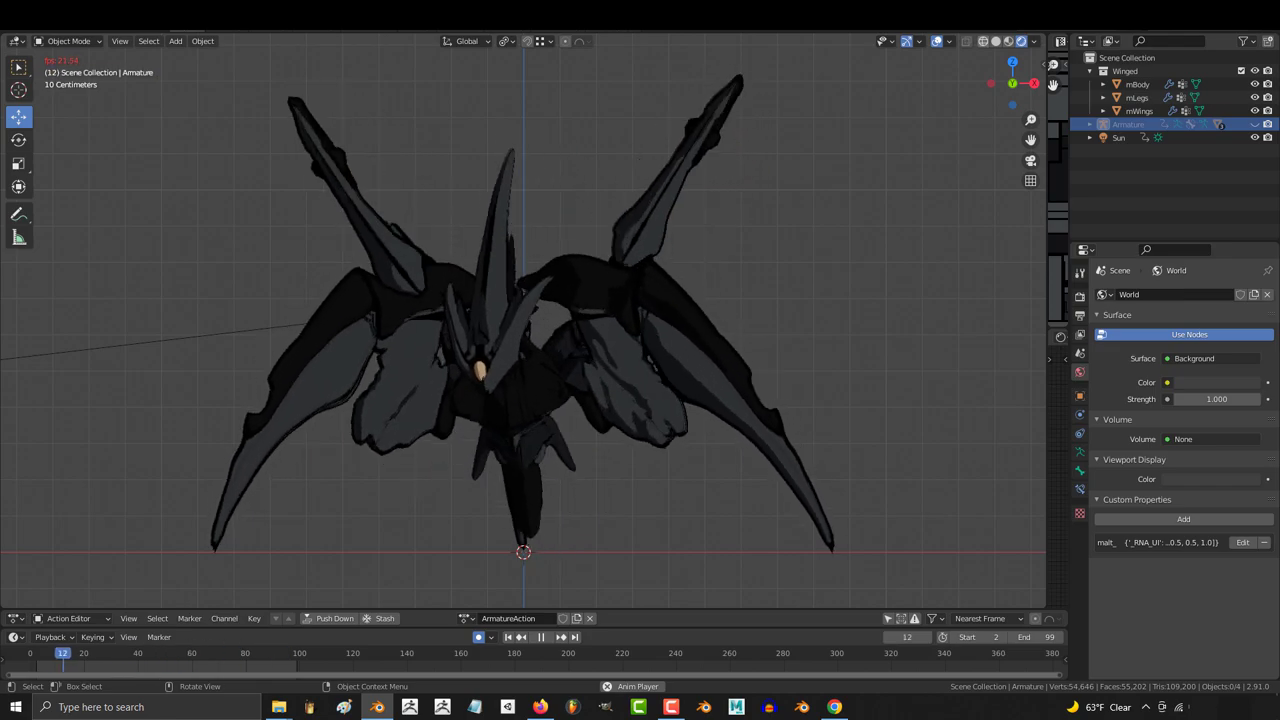
Show the Winged Virus as a wireframe, orbit to an angled view, and play its animation.
key("shift+z")
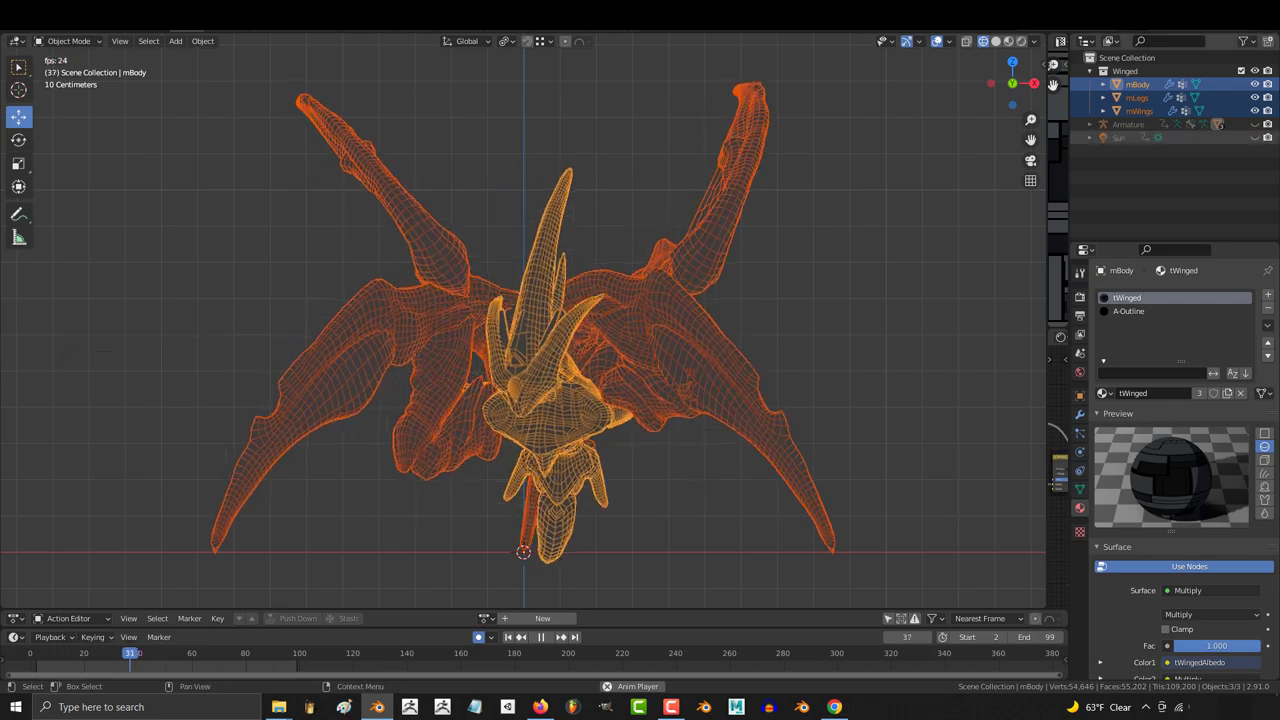
middle_click_drag(520, 330, 610, 305)
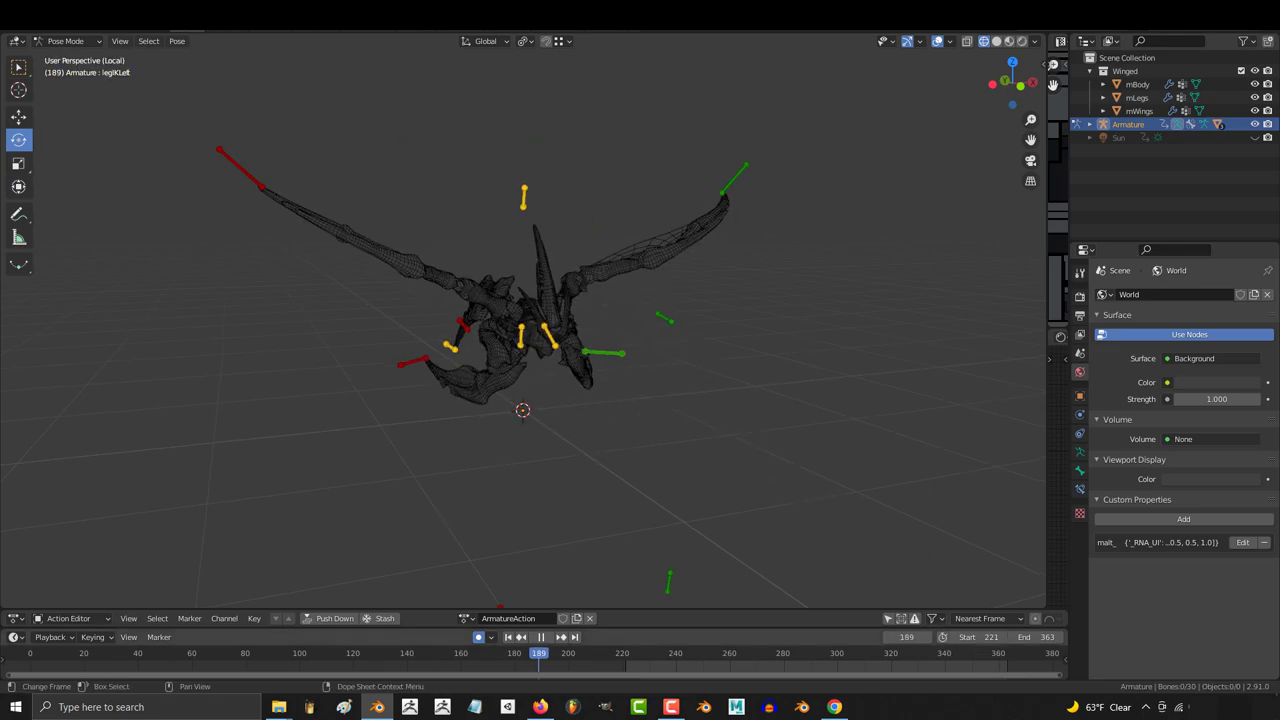
key("space")
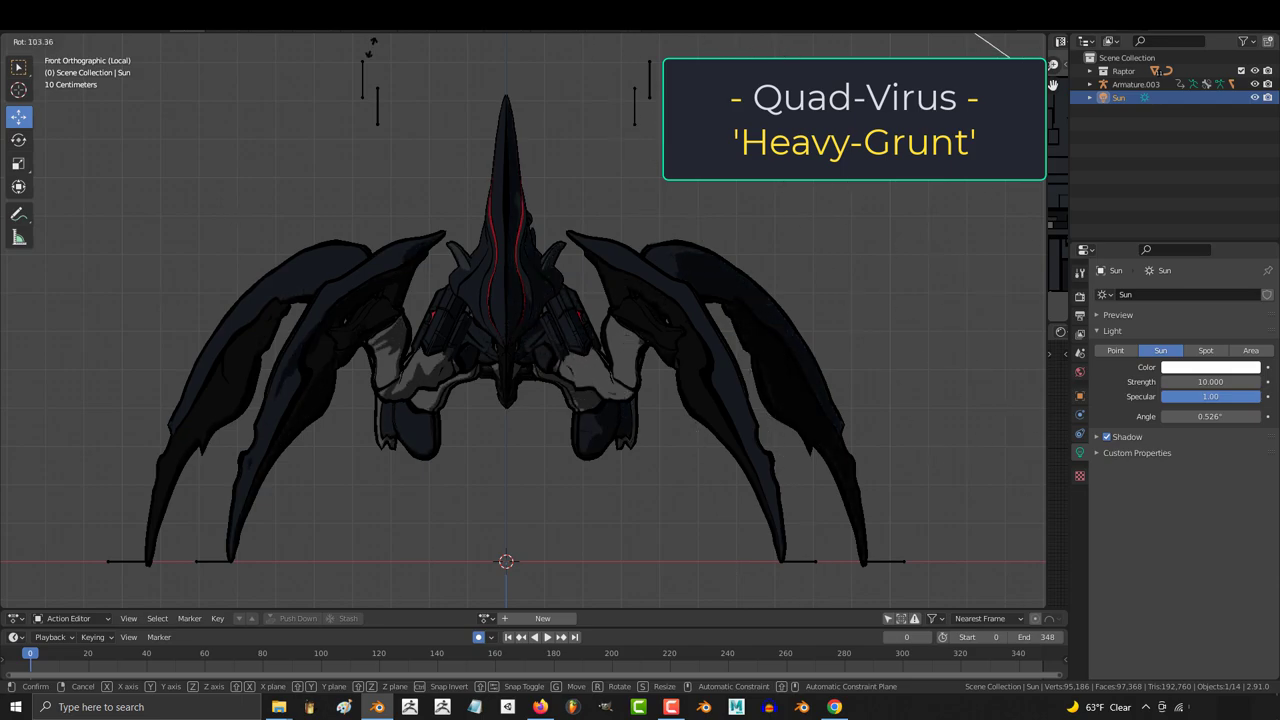
View the animating Raptor from the top and orbit to look down on it.
key("KP_7")
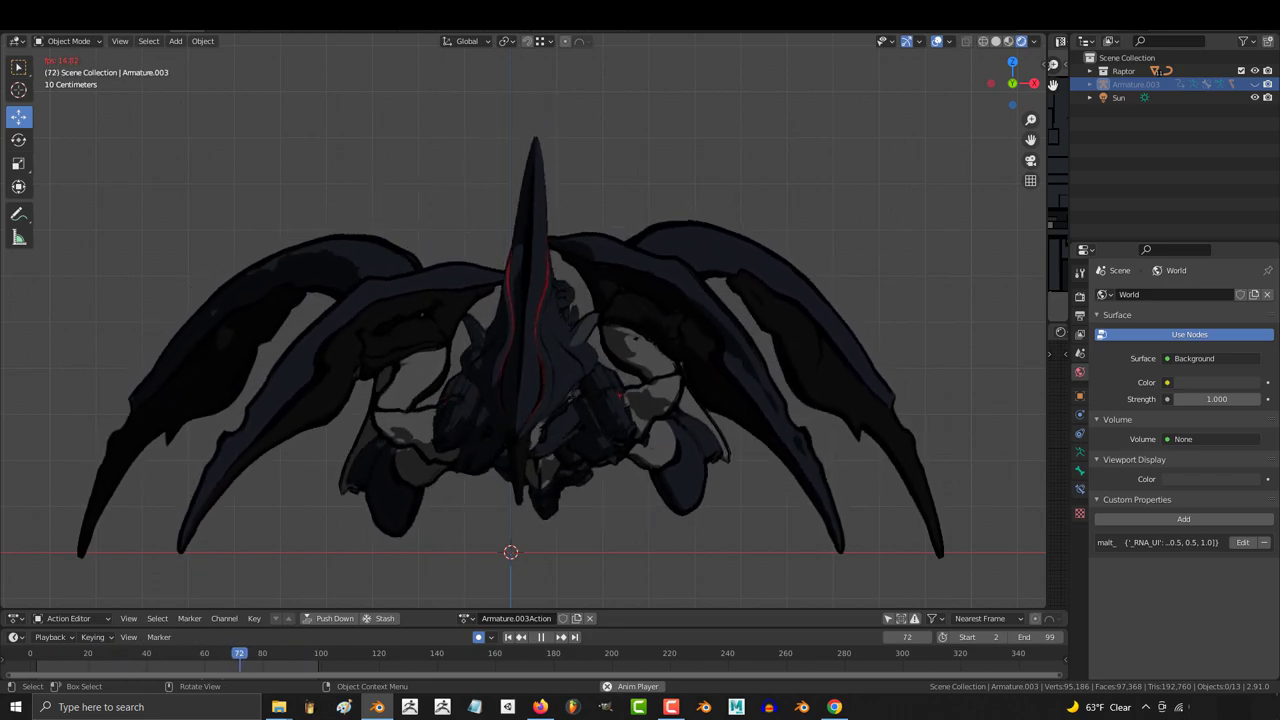
middle_click_drag(520, 300, 520, 380)
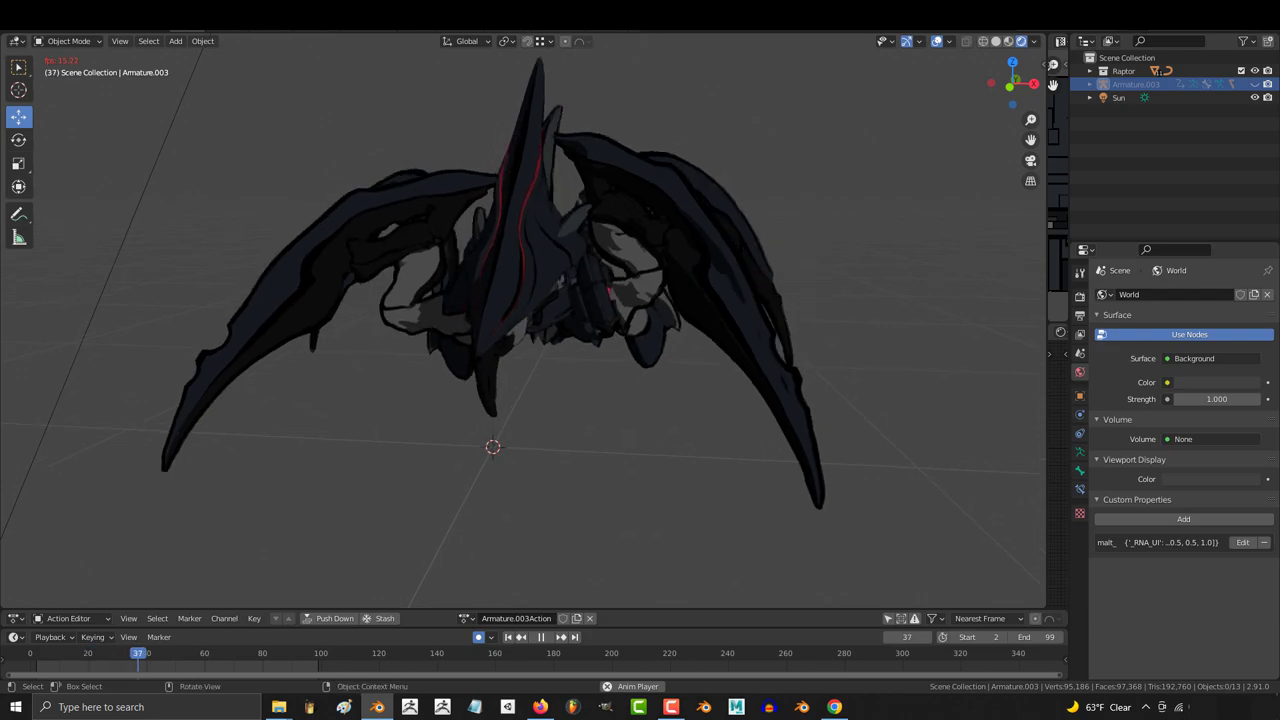
middle_click_drag(520, 300, 540, 310)
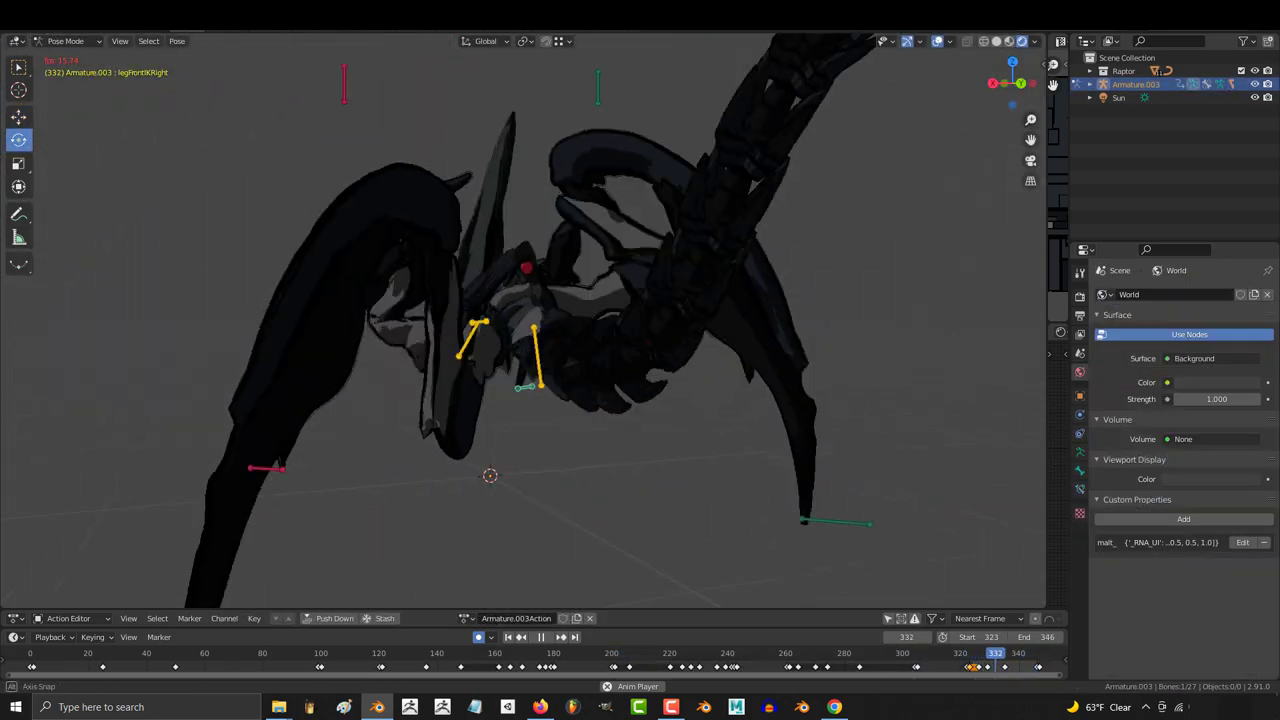
Orbit around the posed, animating Raptor rig from one side to the opposite side.
middle_click_drag(520, 320, 600, 300)
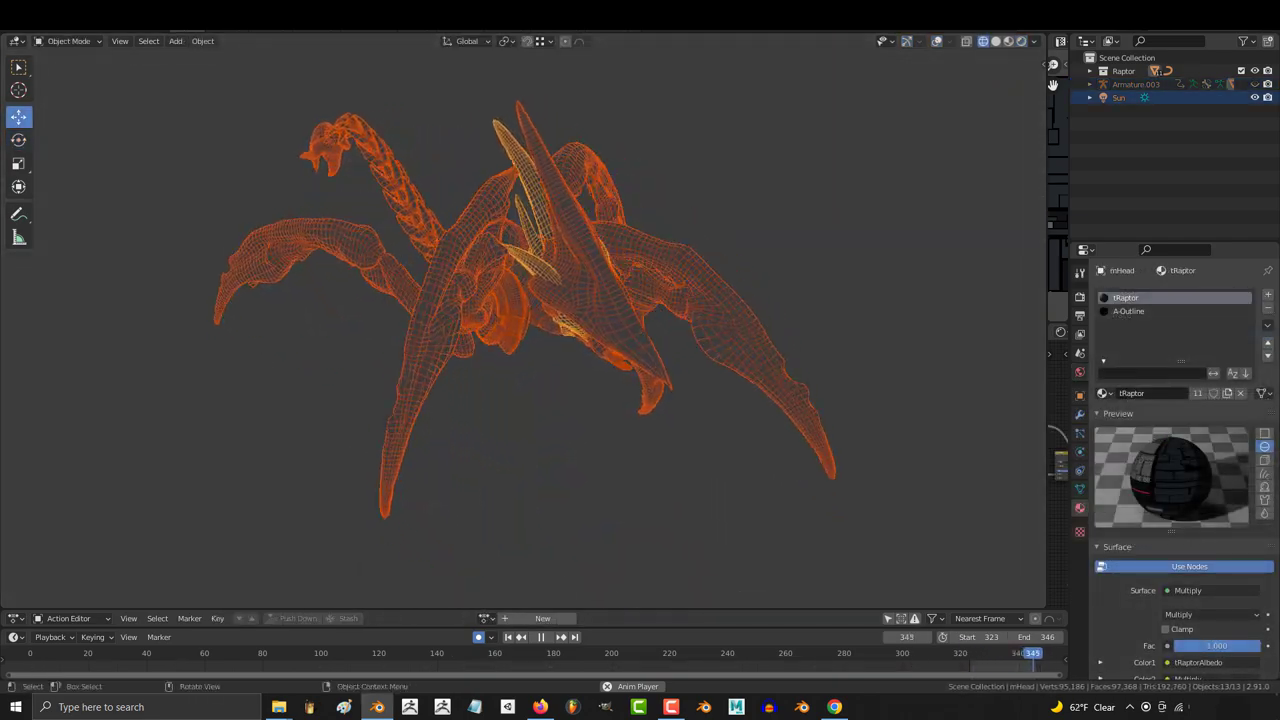
middle_click_drag(520, 320, 640, 320)
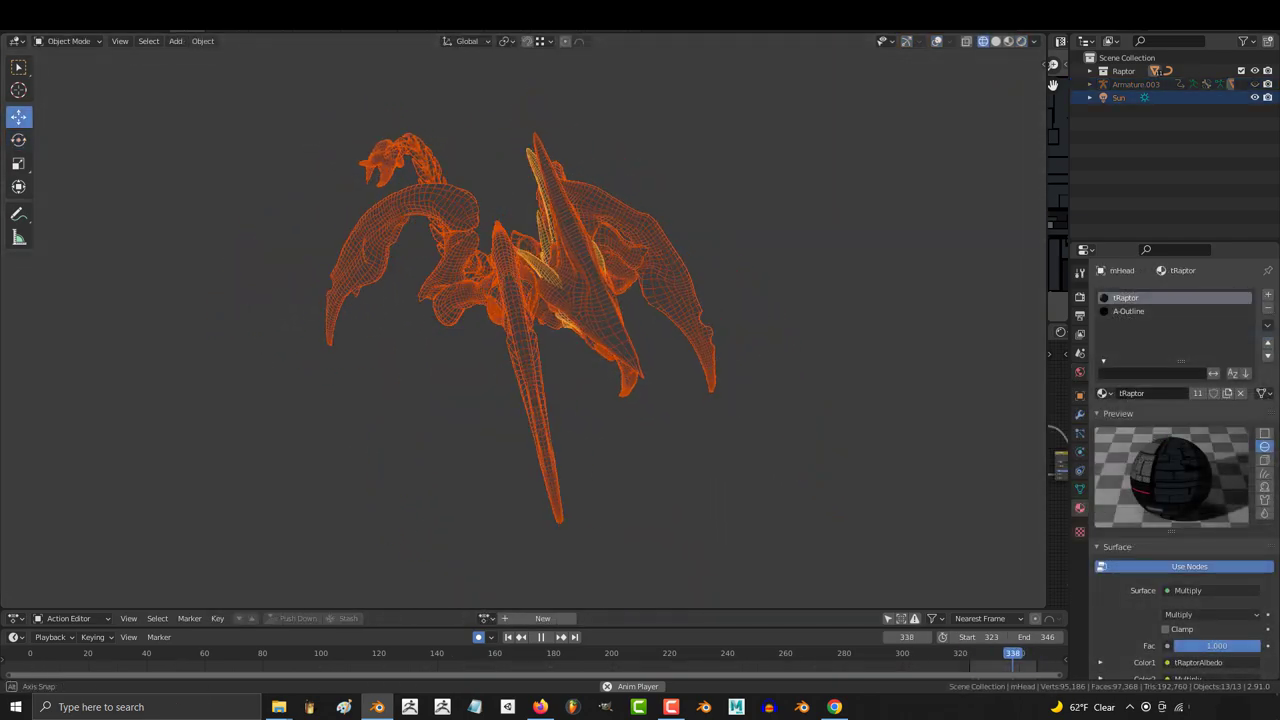
middle_click_drag(520, 320, 700, 320)
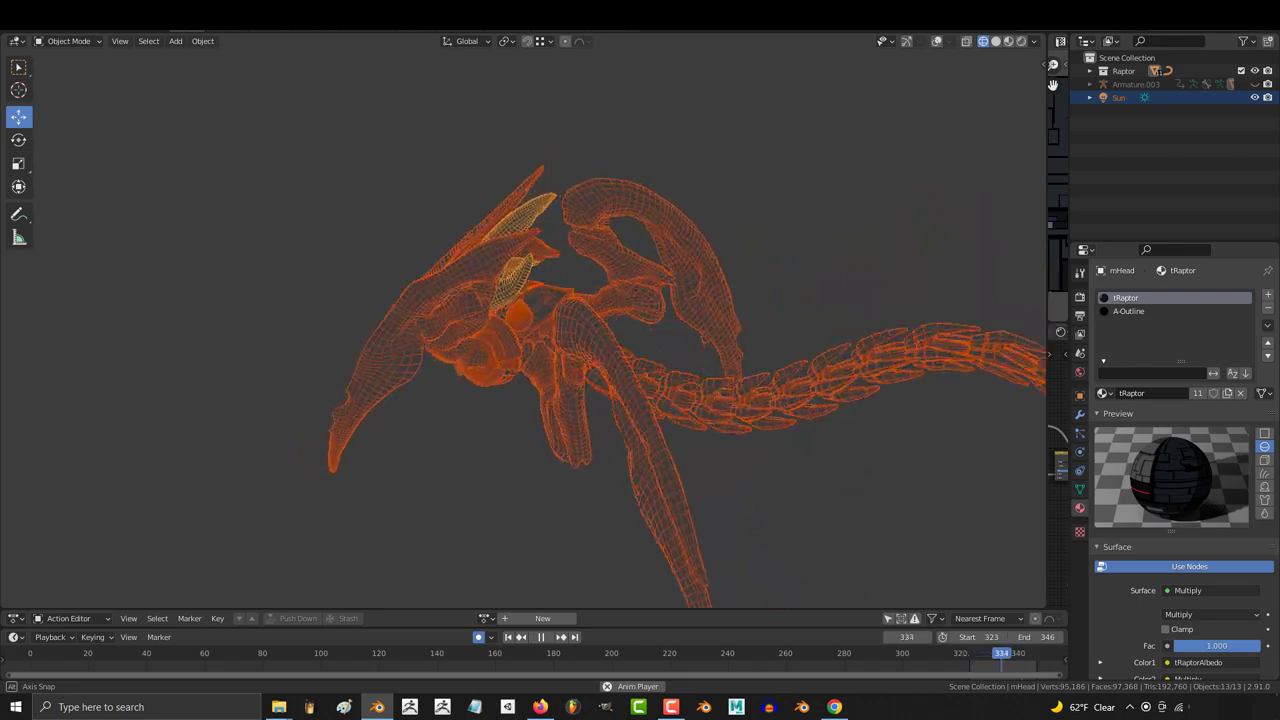
middle_click_drag(520, 320, 640, 320)
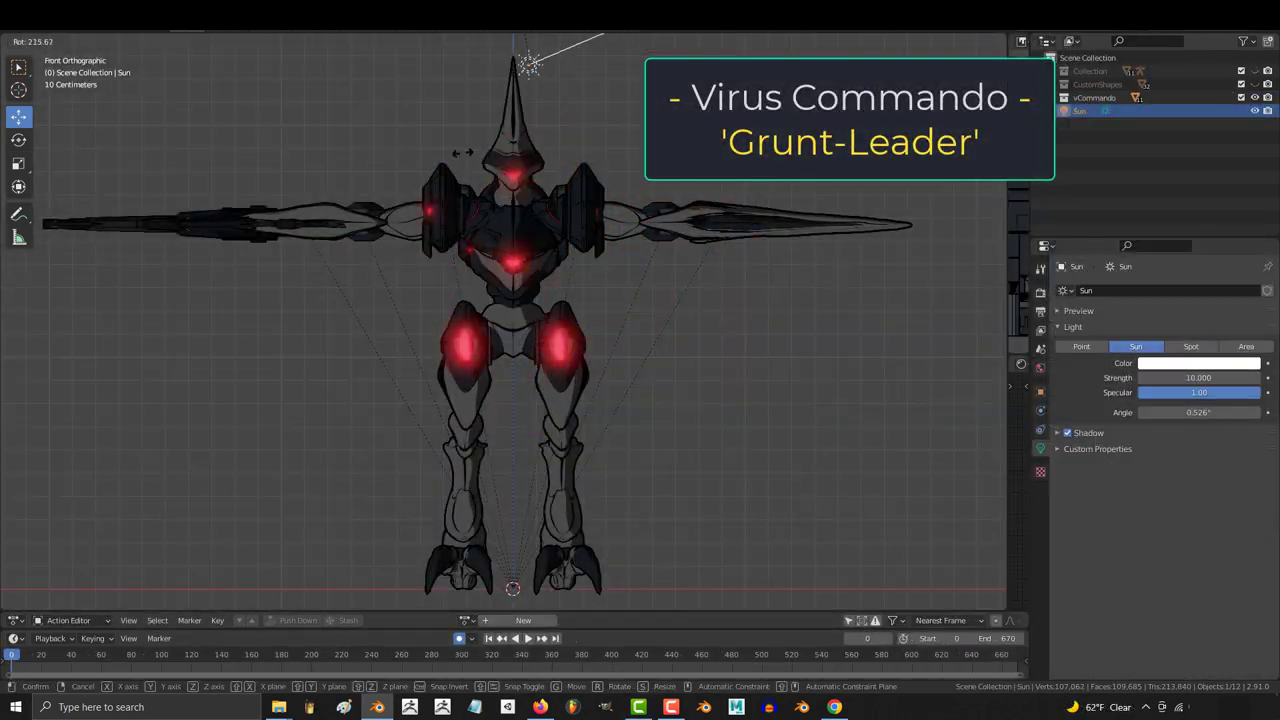
View the commando robot from the top, then orbit to its side during playback.
key("KP_7")
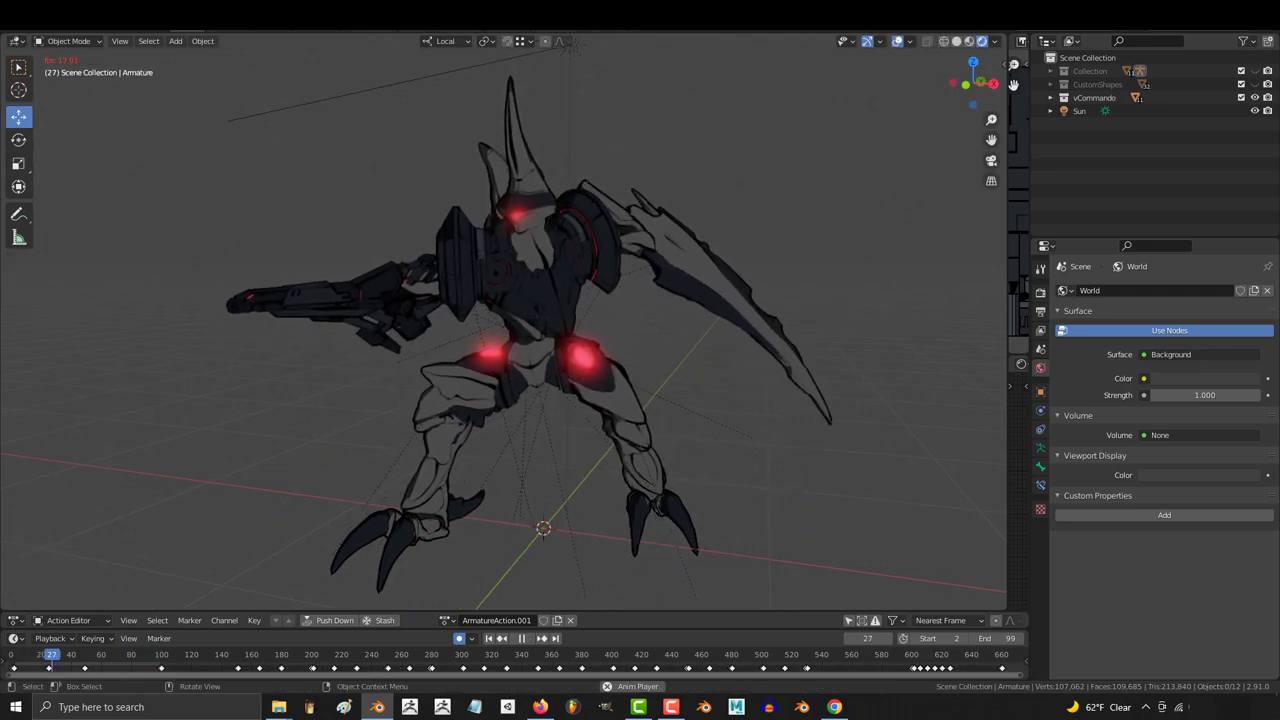
middle_click_drag(503, 320, 530, 330)
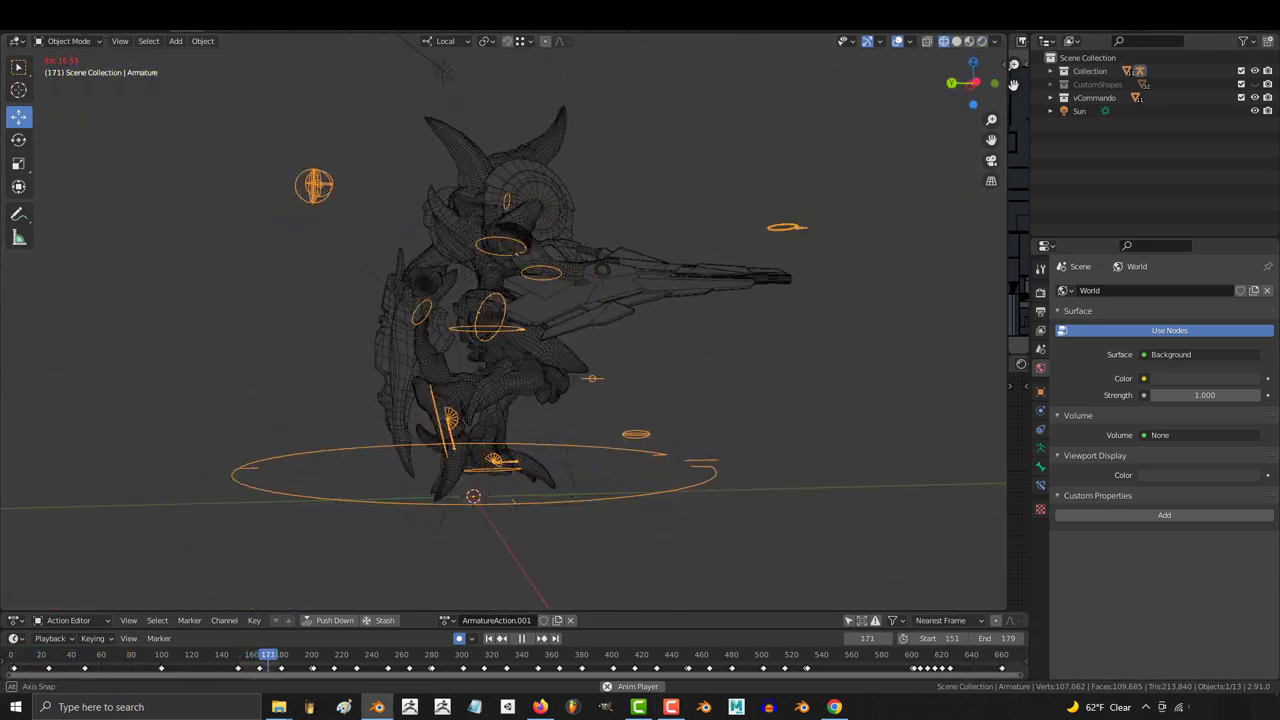
mouse_move(503, 320)
middle_mouse_down()
mouse_move(530, 330)
mouse_move(530, 300)
middle_mouse_up()
Hide the viewport overlays and orbit around the wireframe commando while it plays.
key("shift+alt+z")
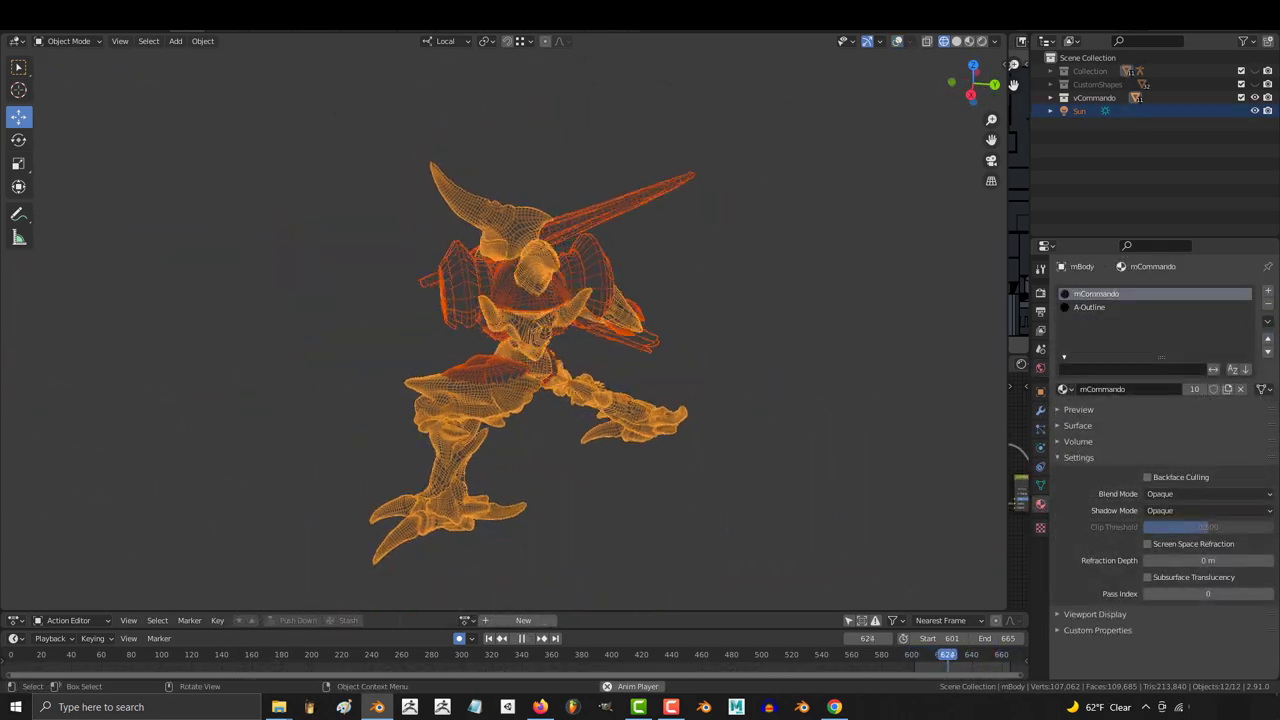
middle_click_drag(540, 330, 600, 330)
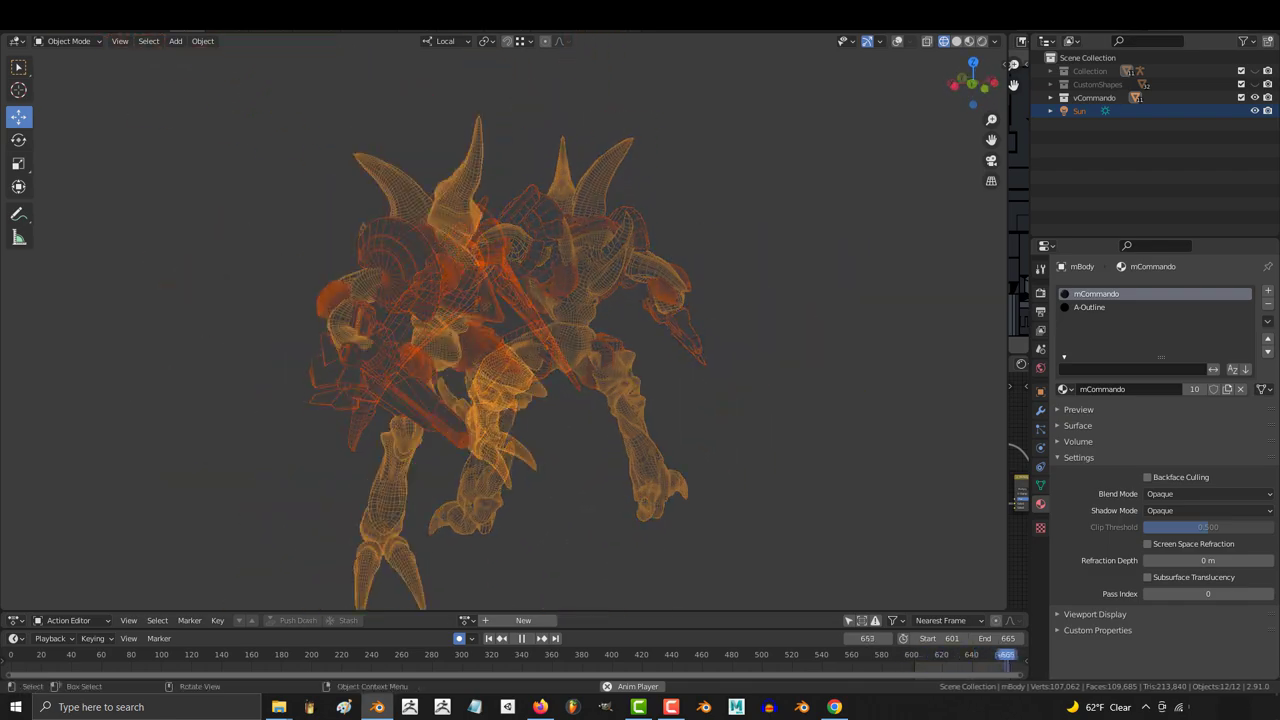
mouse_move(500, 330)
middle_mouse_down()
mouse_move(560, 330)
mouse_move(500, 250)
middle_mouse_up()
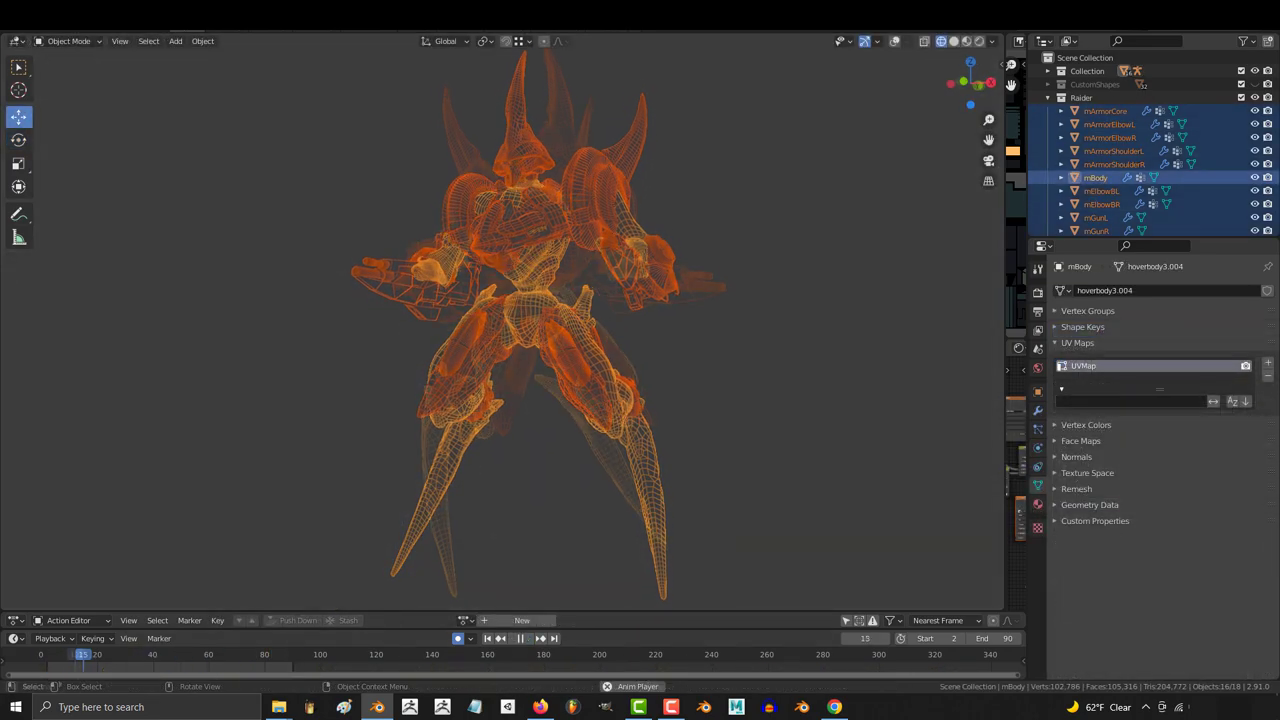
Orbit to tilted views of the wireframe Raider and its rig during playback.
middle_click_drag(500, 320, 560, 300)
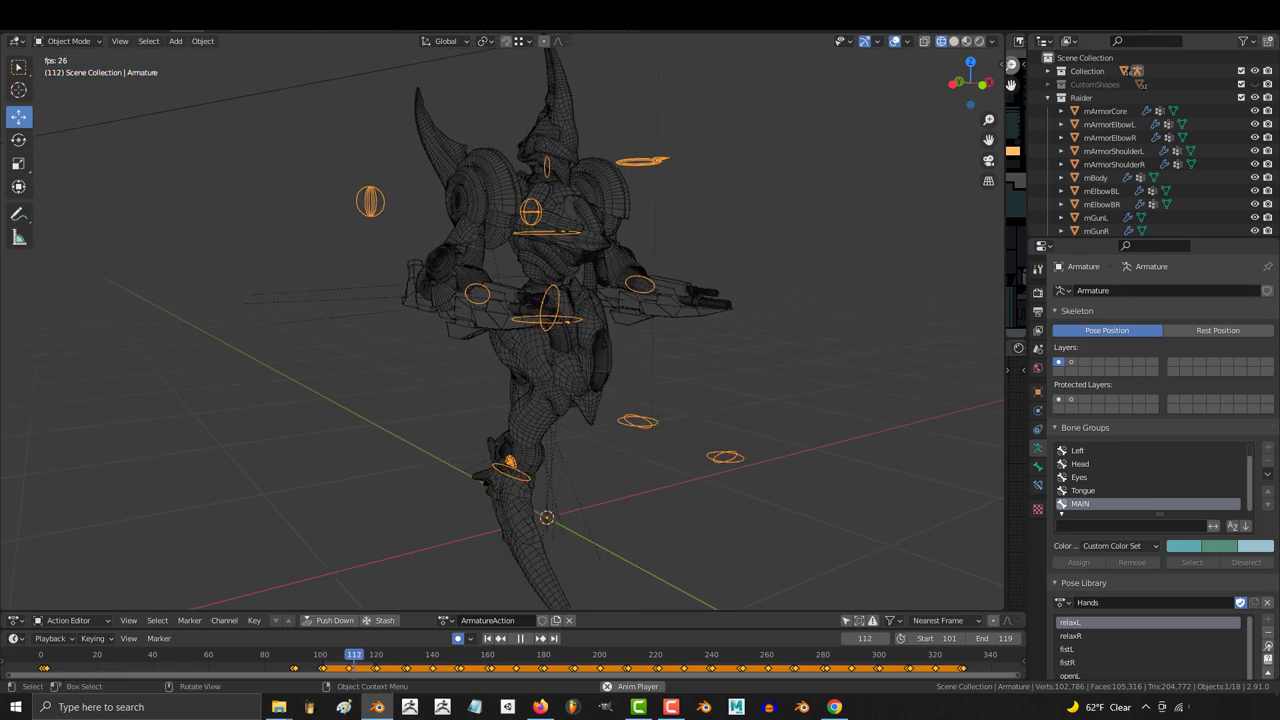
middle_click_drag(500, 320, 540, 310)
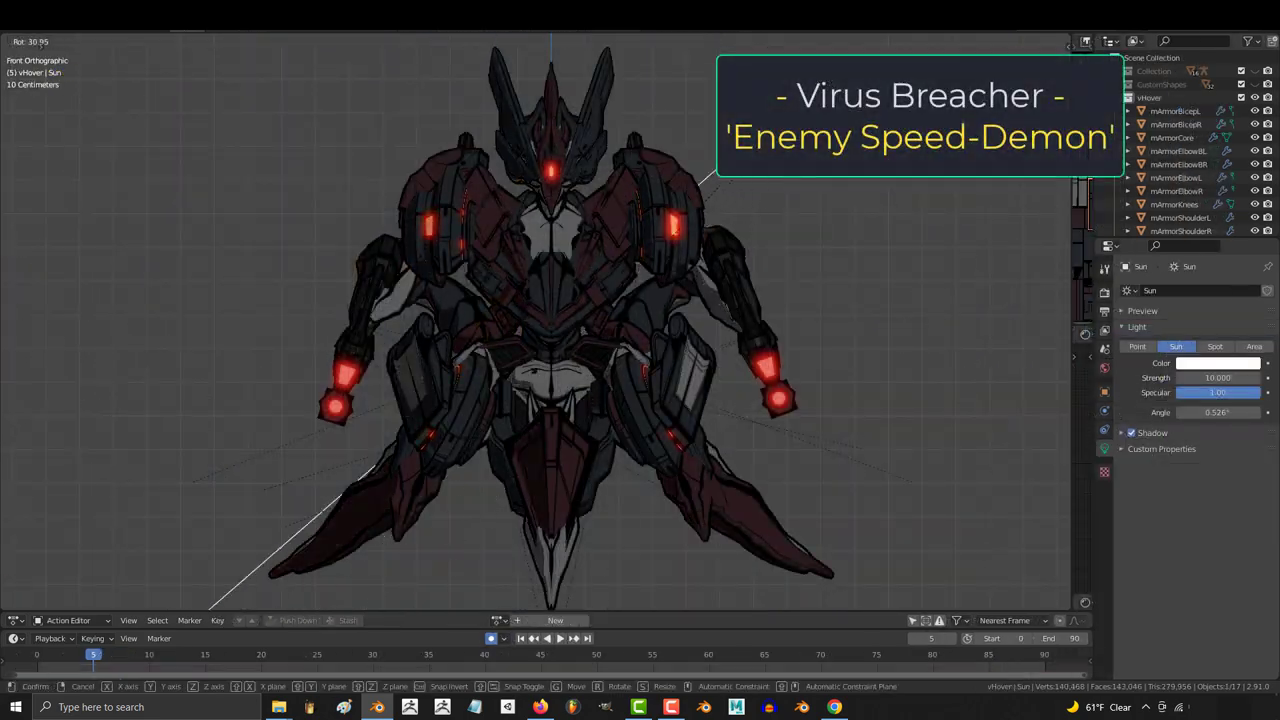
Re-aim the sun light on vHover, play its animation, and orbit around its wireframe.
key("KP_7")
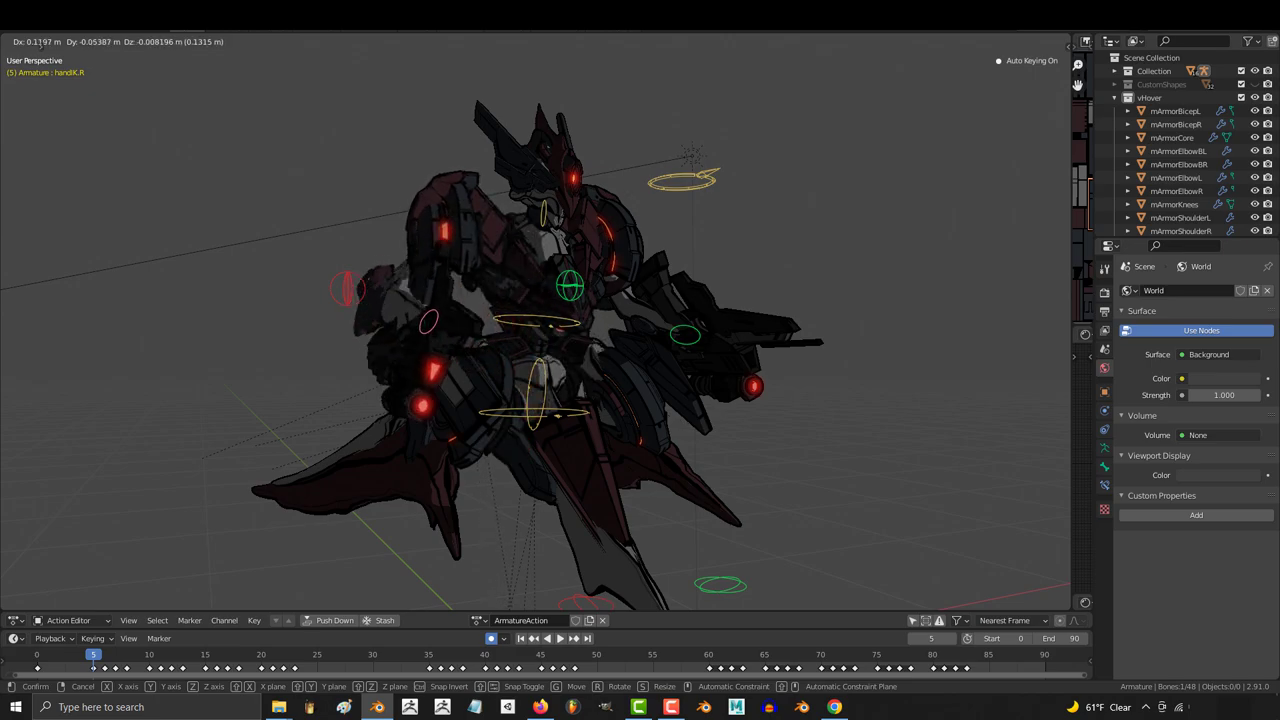
key("Escape")
key("space")
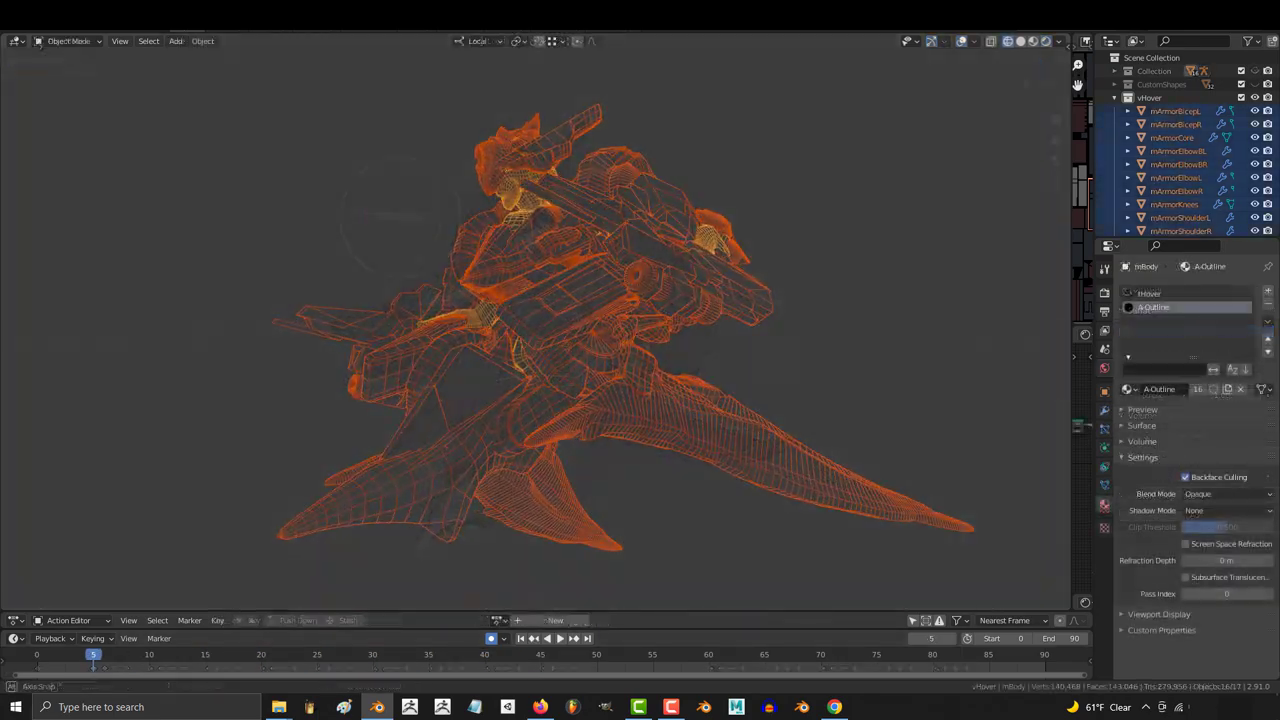
middle_click_drag(390, 215, 600, 220)
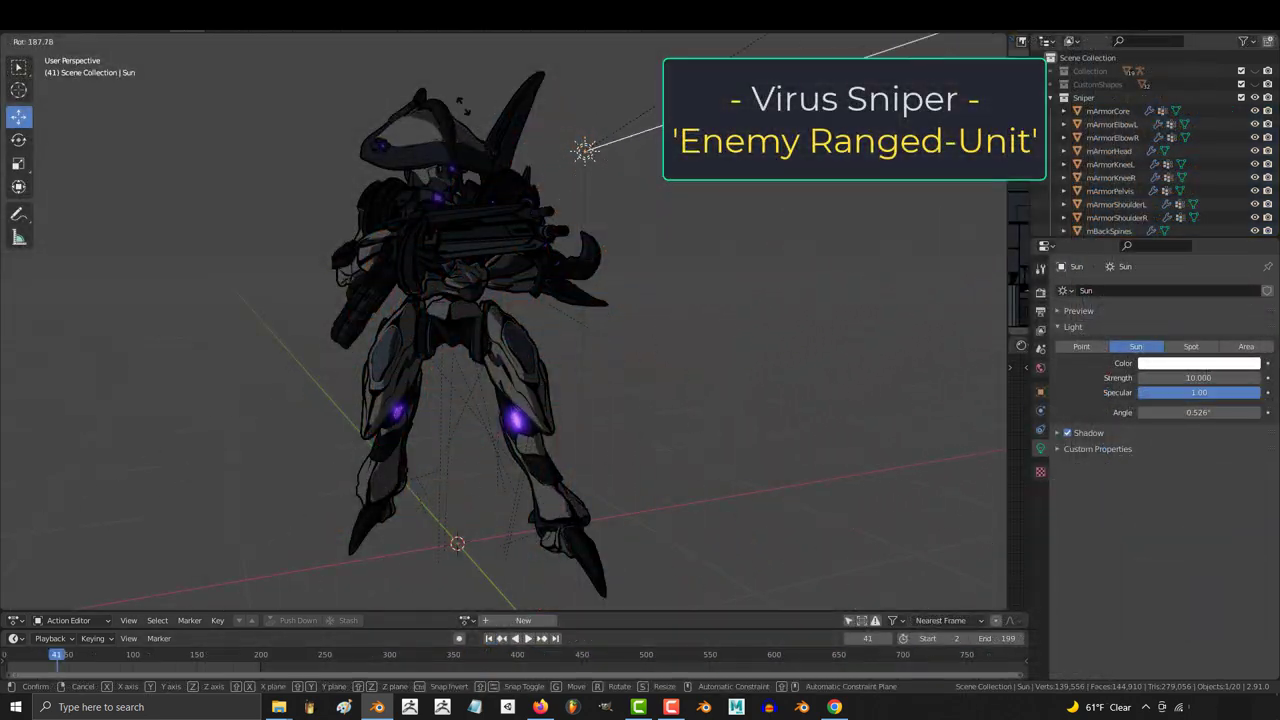
Confirm the sun rotation, then orbit low and around the Sniper rig and wireframe.
left_click(643, 592)
mouse_move(643, 592)
middle_mouse_down()
mouse_move(603, 602)
mouse_move(500, 470)
middle_mouse_up()
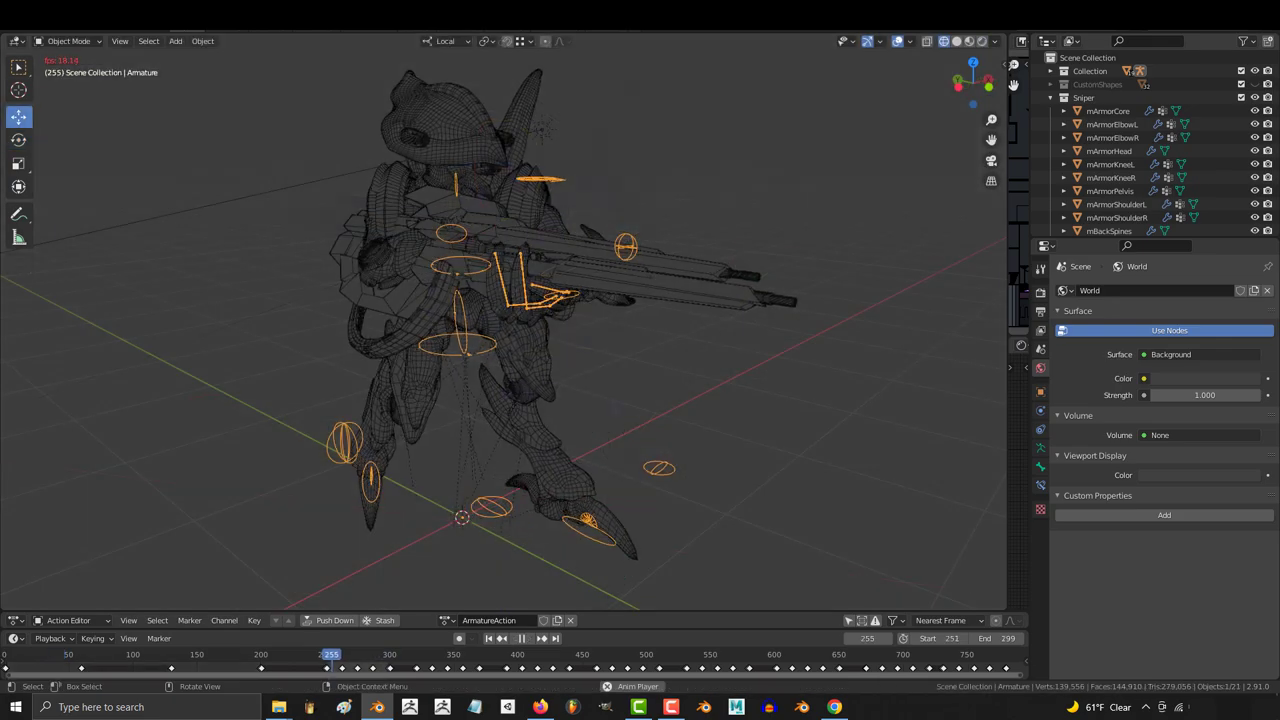
middle_click_drag(500, 330, 700, 330)
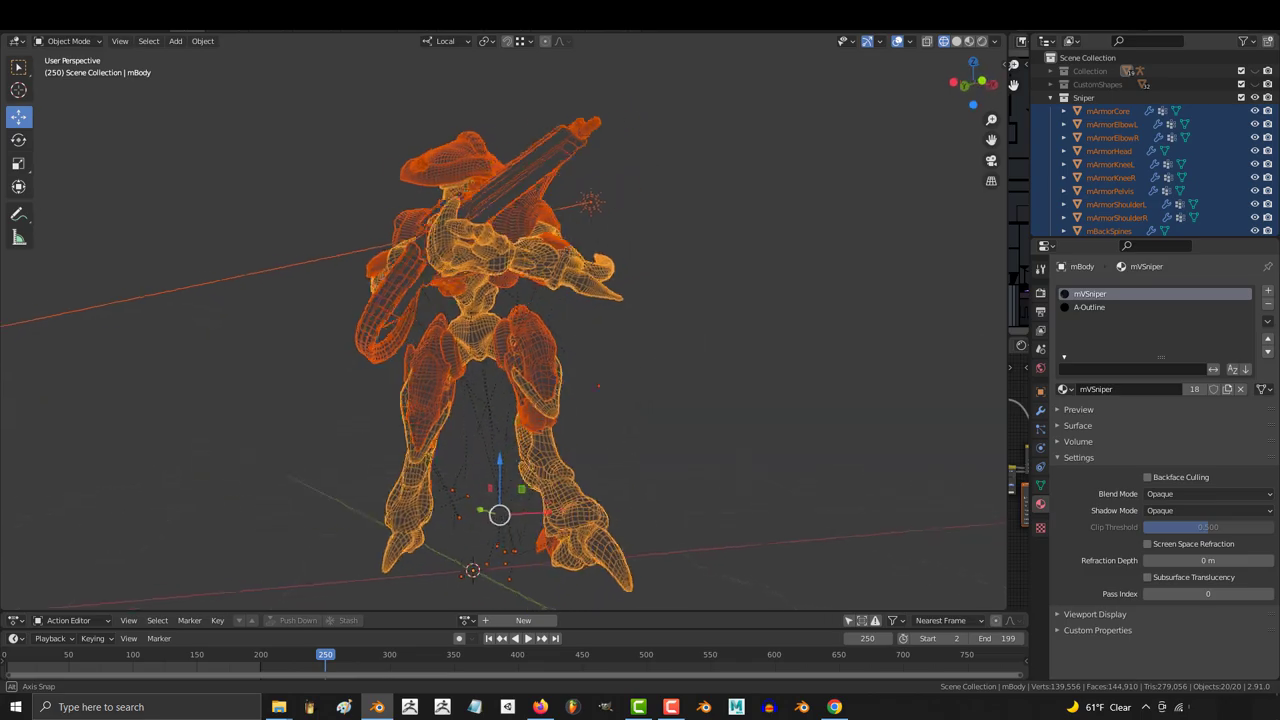
middle_click_drag(500, 330, 700, 330)
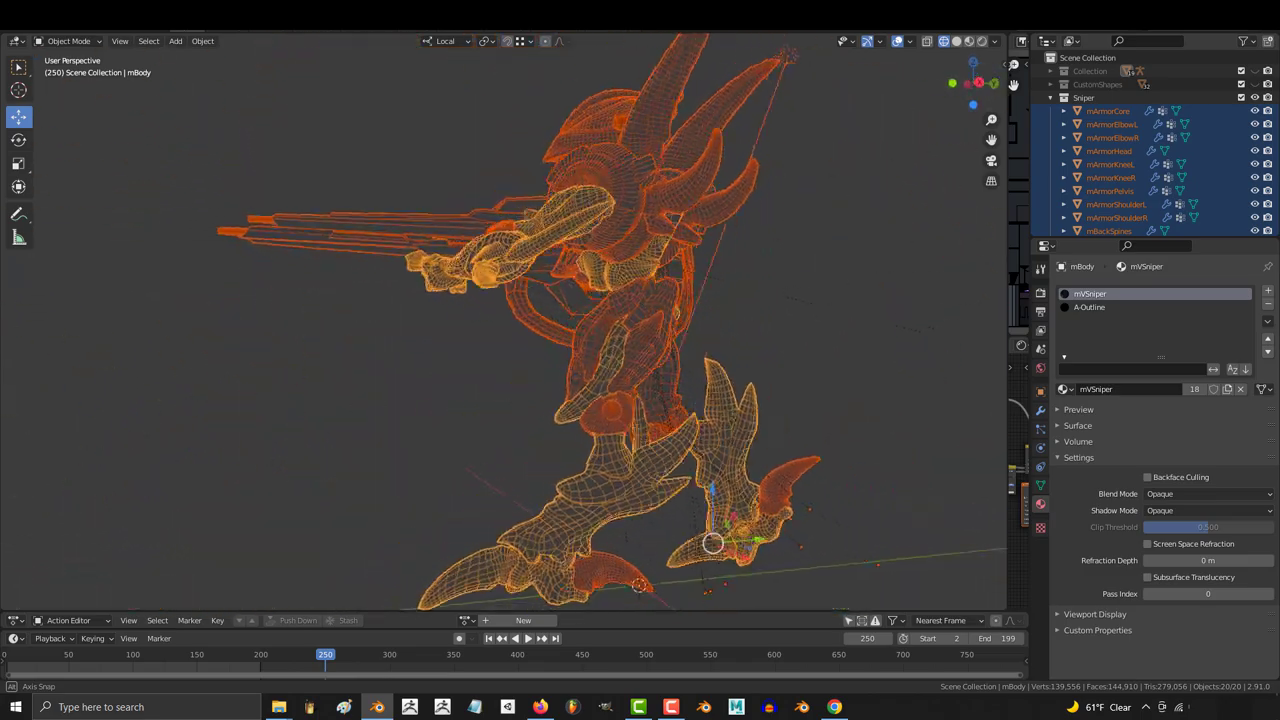
middle_click_drag(500, 330, 700, 330)
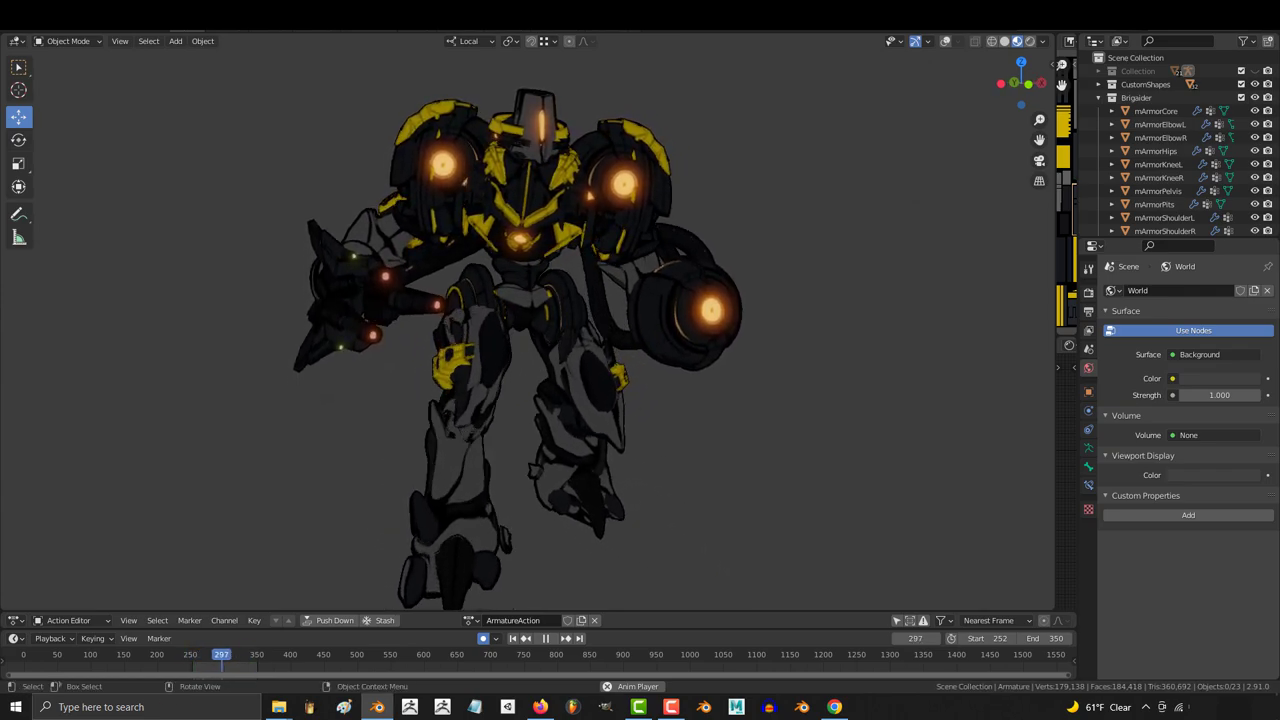
Orbit around the playing Brigaider from a side angle to its front.
middle_click_drag(520, 330, 640, 330)
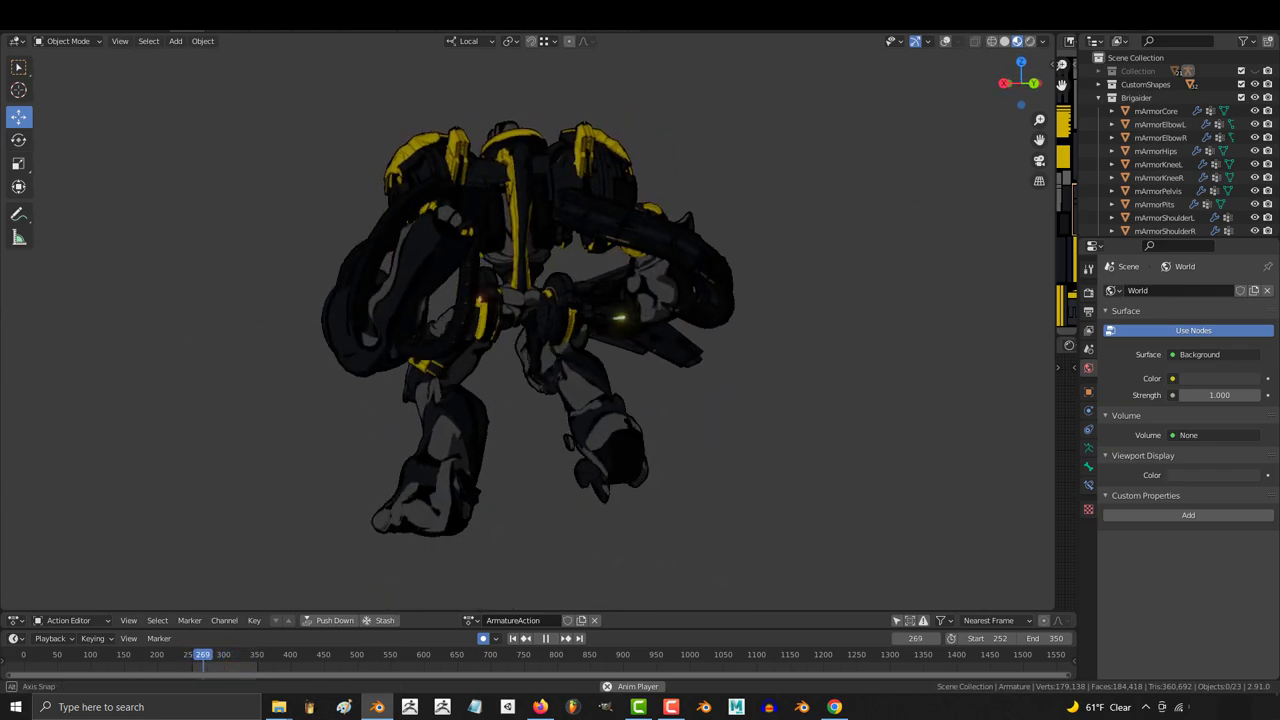
middle_click_drag(640, 330, 680, 330)
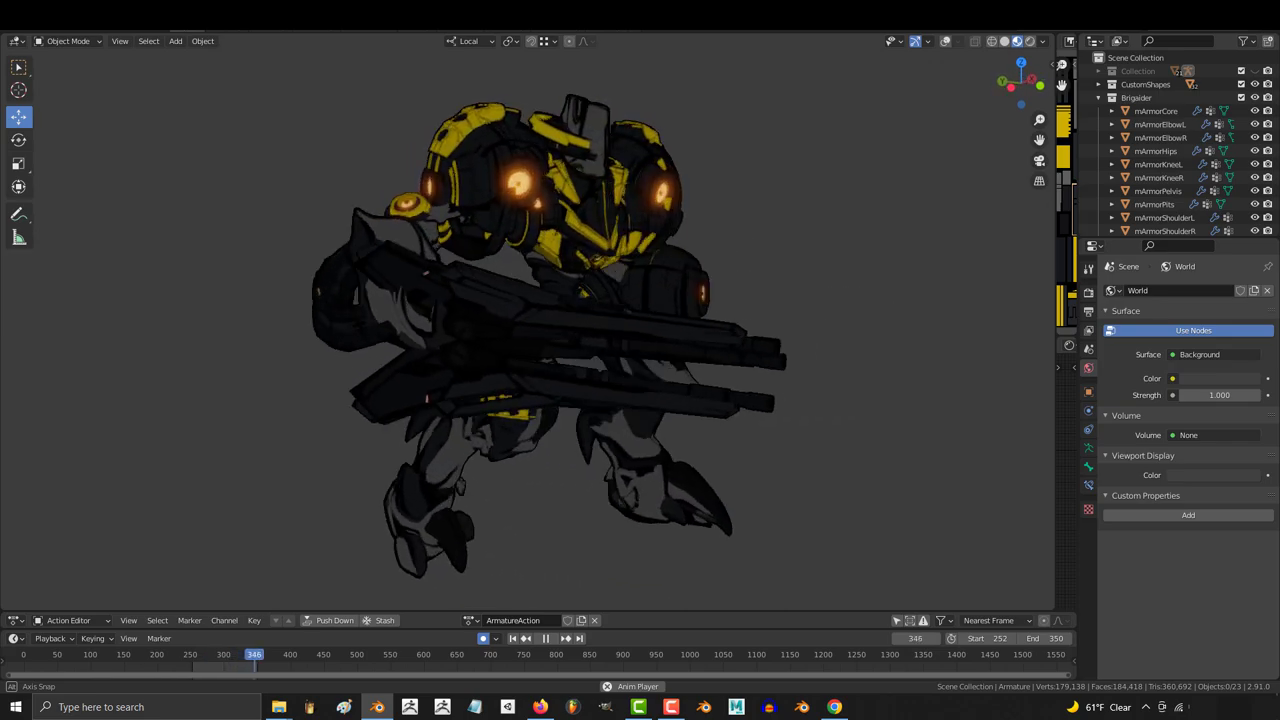